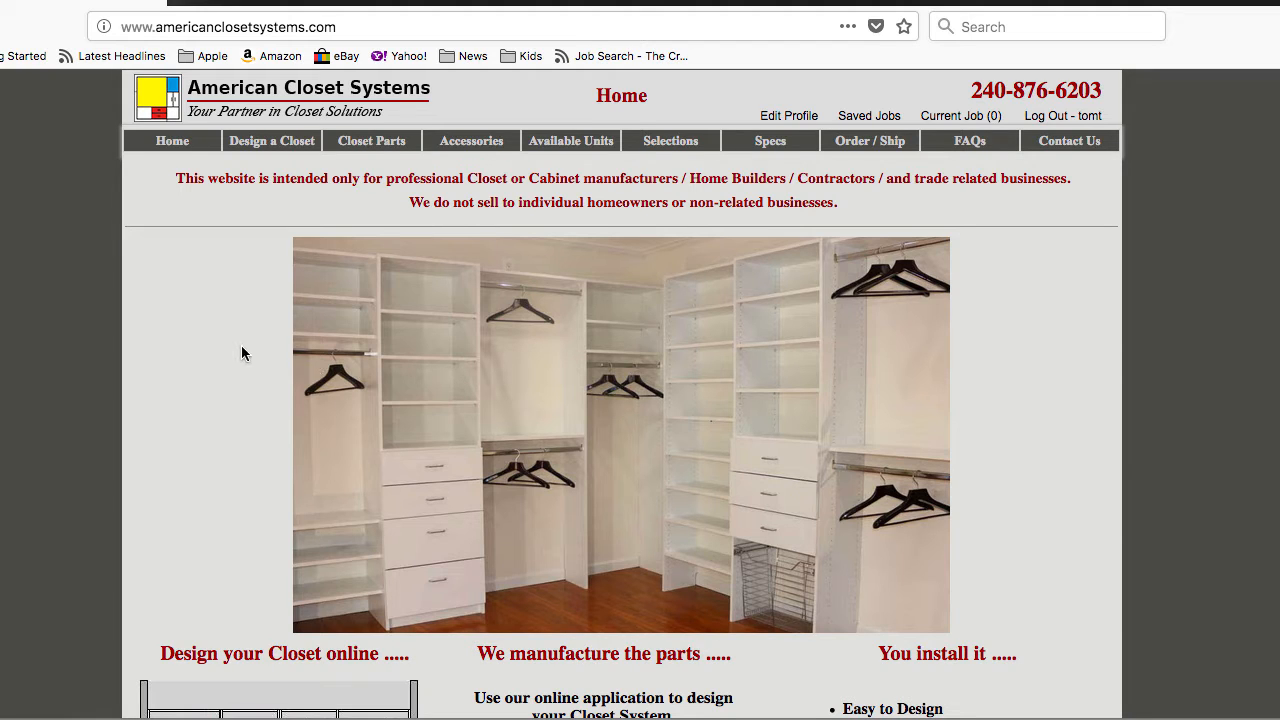
Start designing a new closet of the Wall Closet type.
click(176, 32)
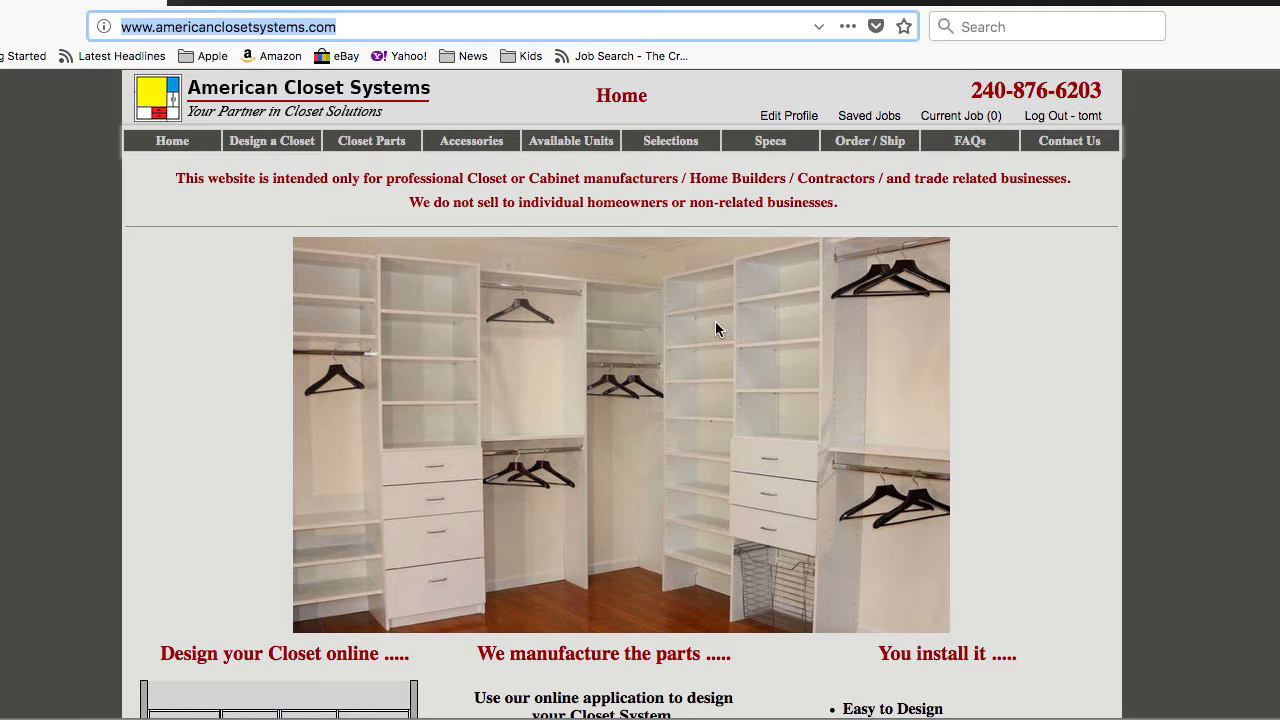
mouse_move(256, 146)
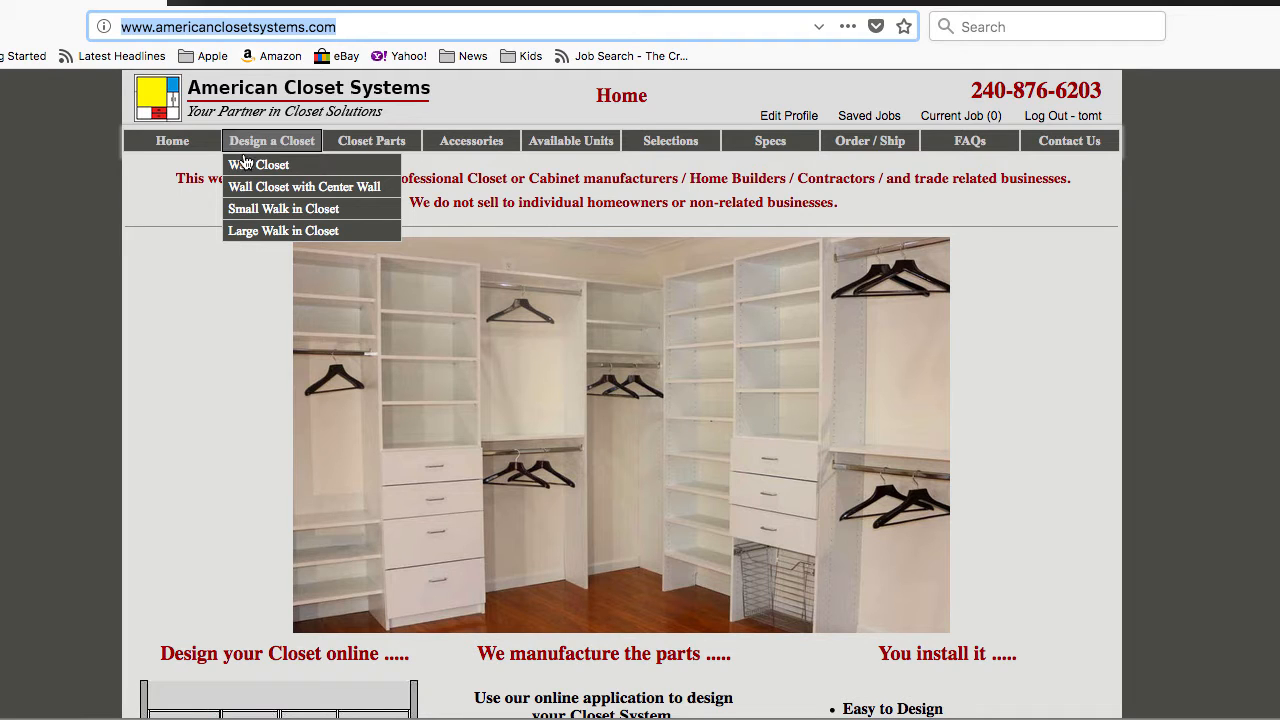
click(300, 167)
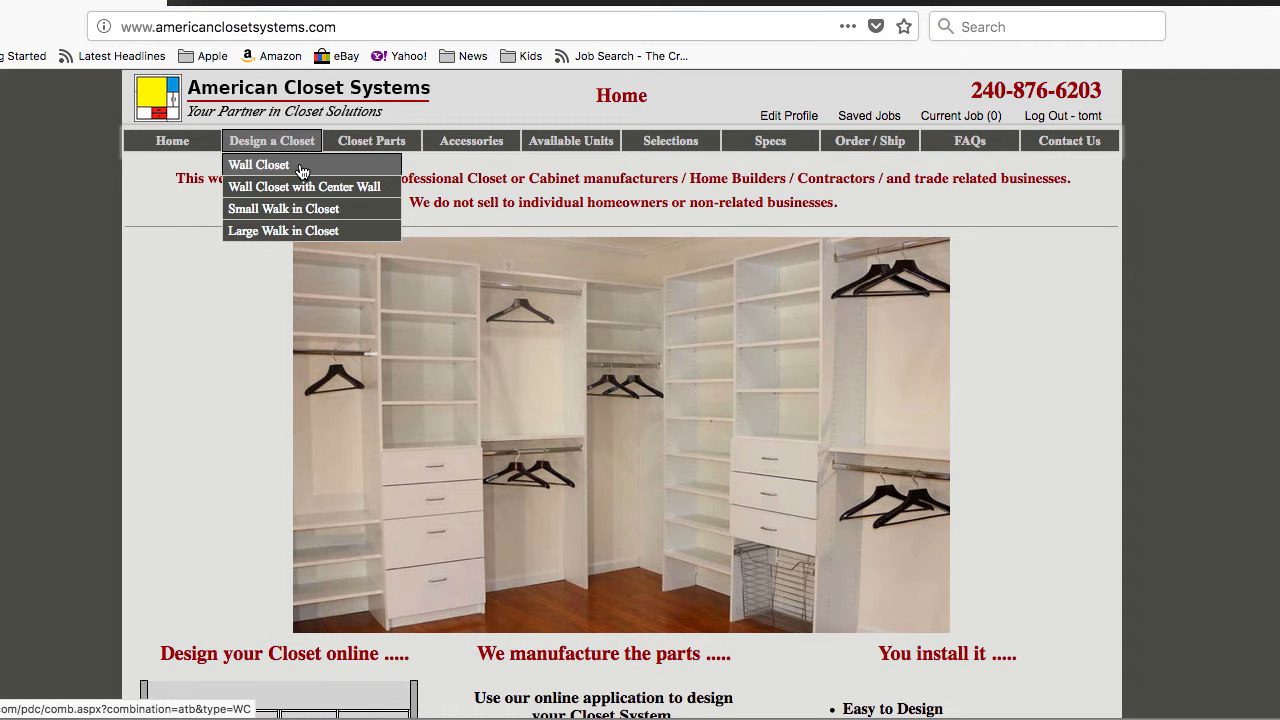
click(301, 168)
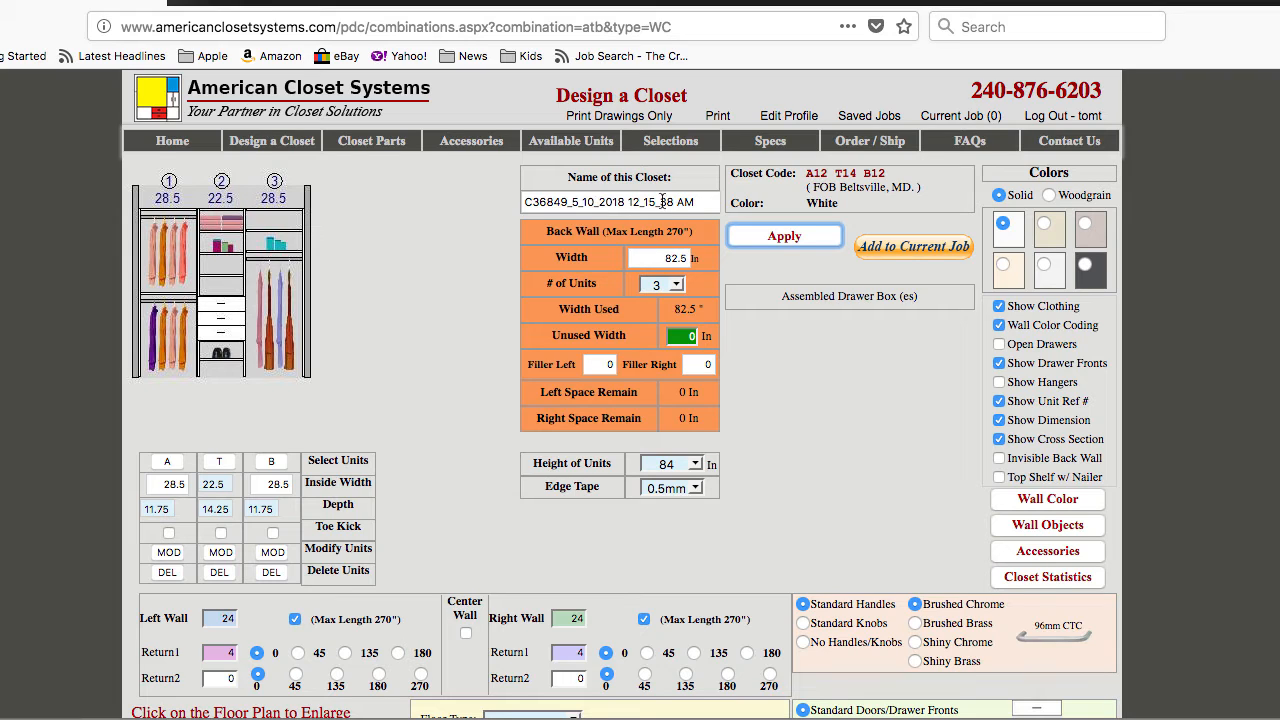
Replace the default closet name with "master bedroom" and apply the change.
drag(698, 202, 456, 193)
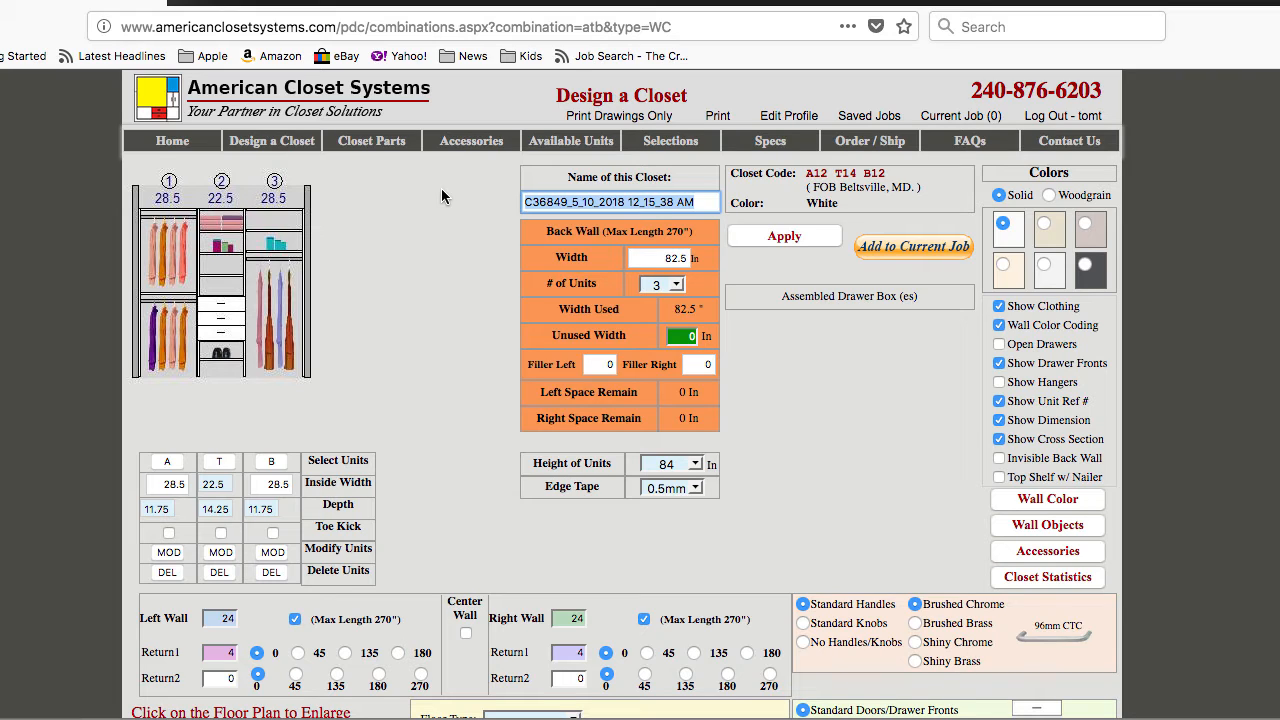
key(BackSpace)
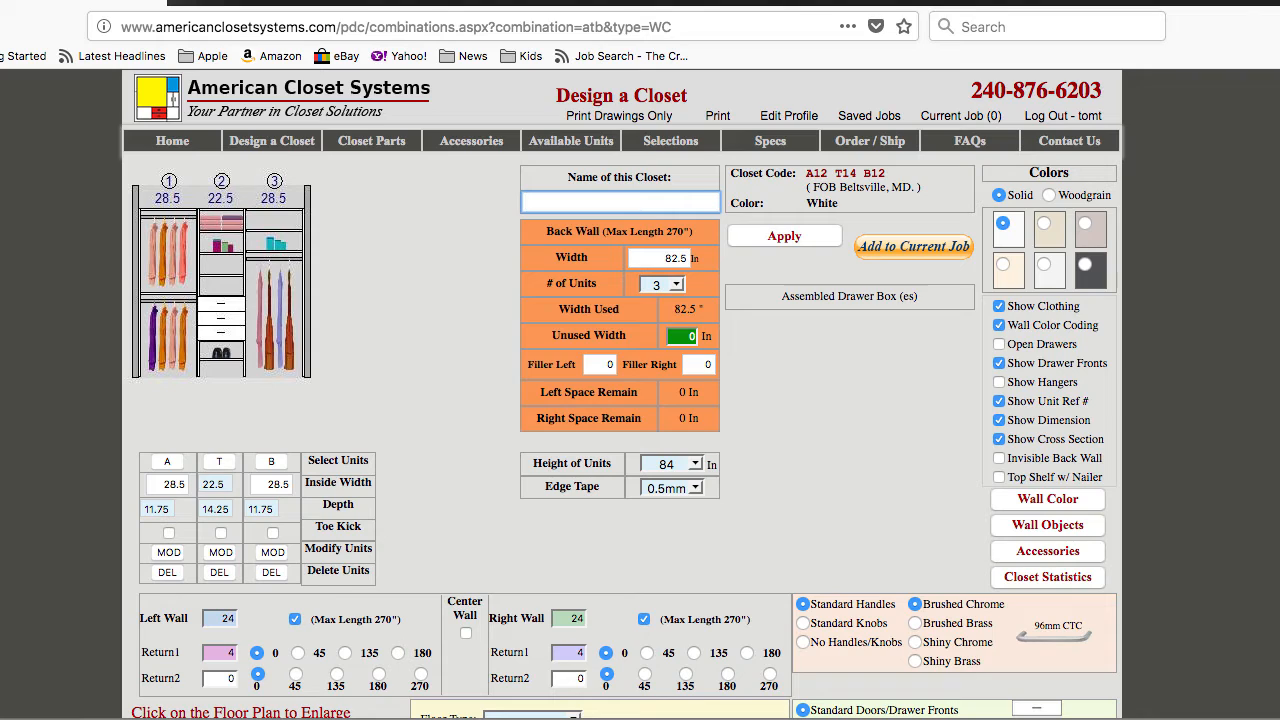
text(master bedroom)
click(776, 240)
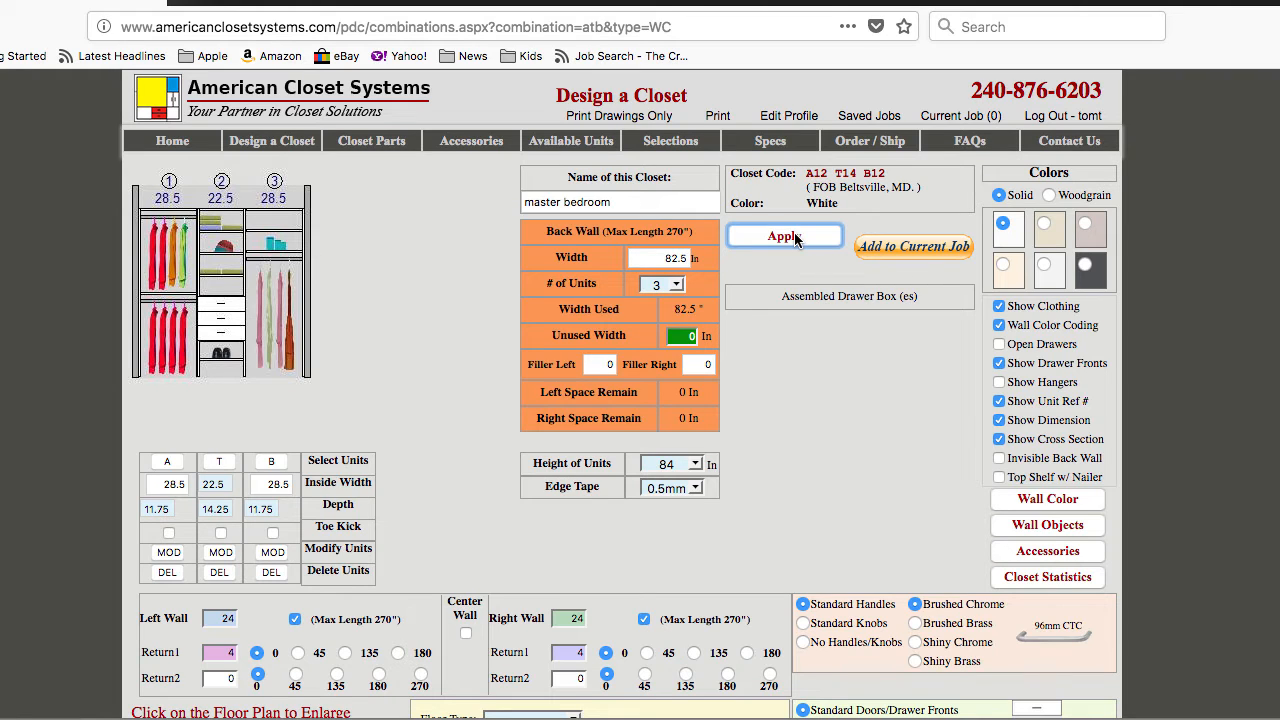
Set the back wall width to 95 inches and apply it to the design.
click(654, 259)
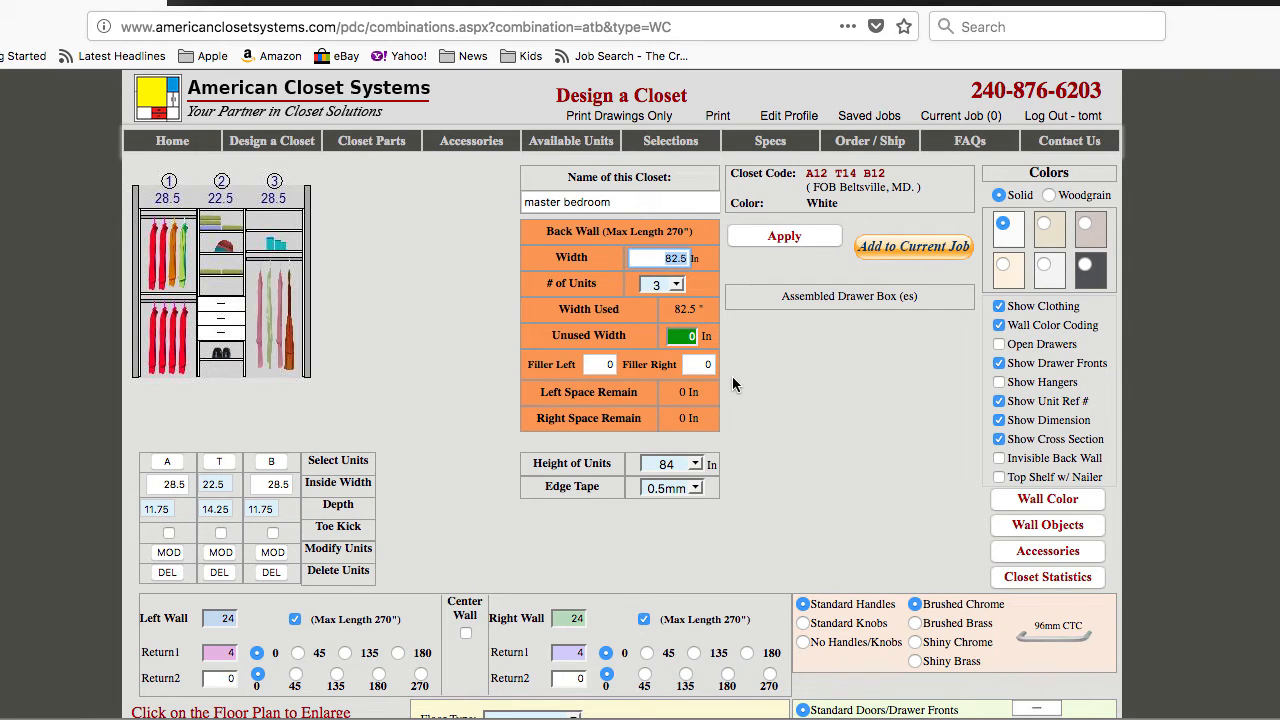
text(95)
click(780, 237)
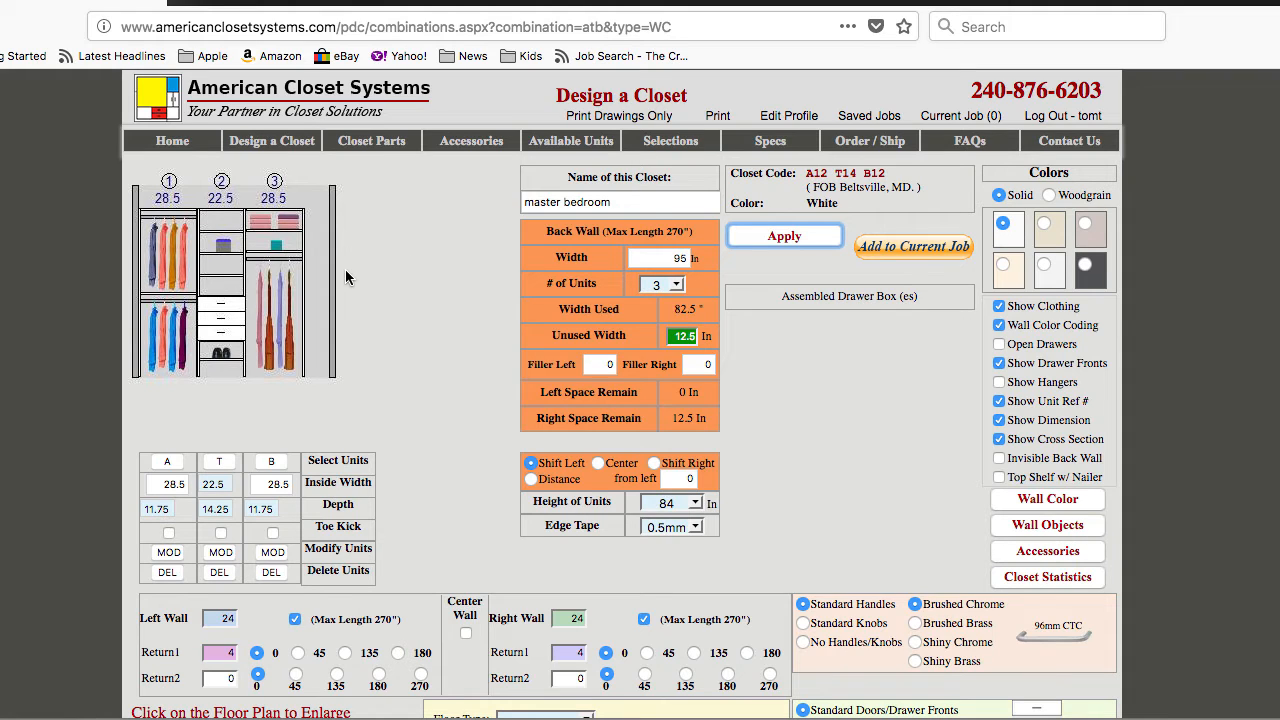
Set the back wall width to 120 inches and the number of units to 4.
double_click(673, 260)
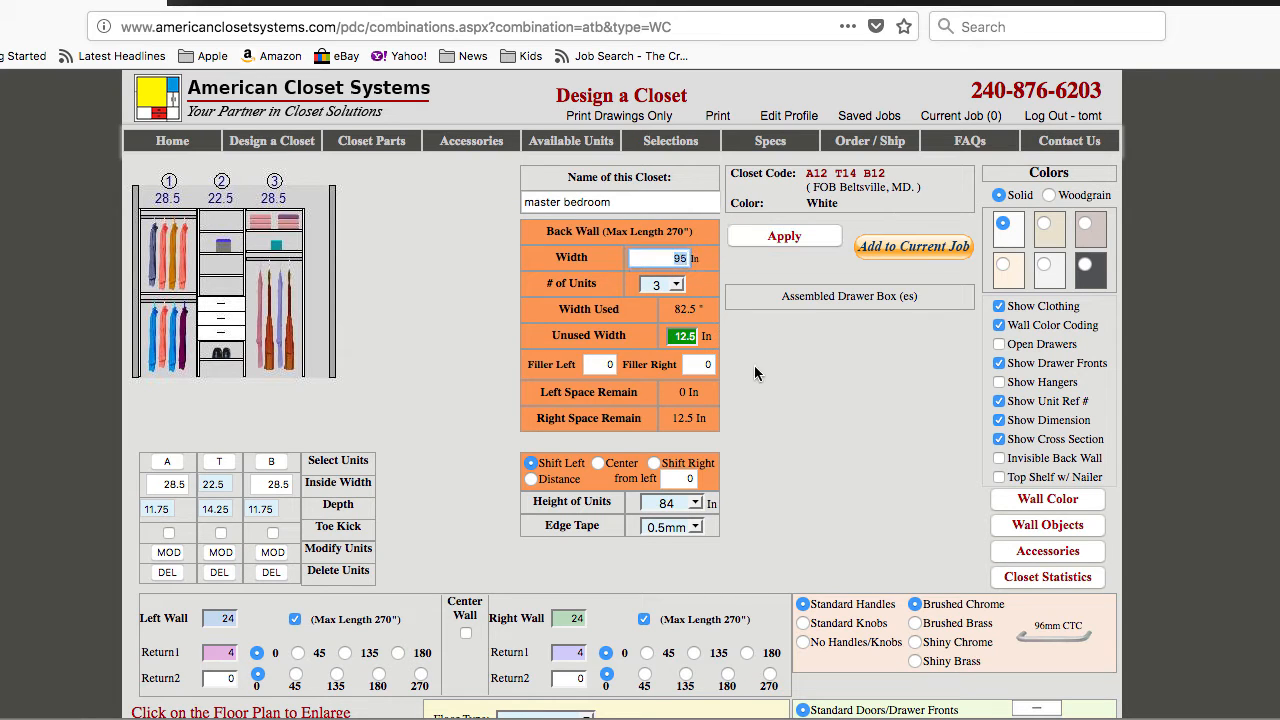
text(120)
click(806, 240)
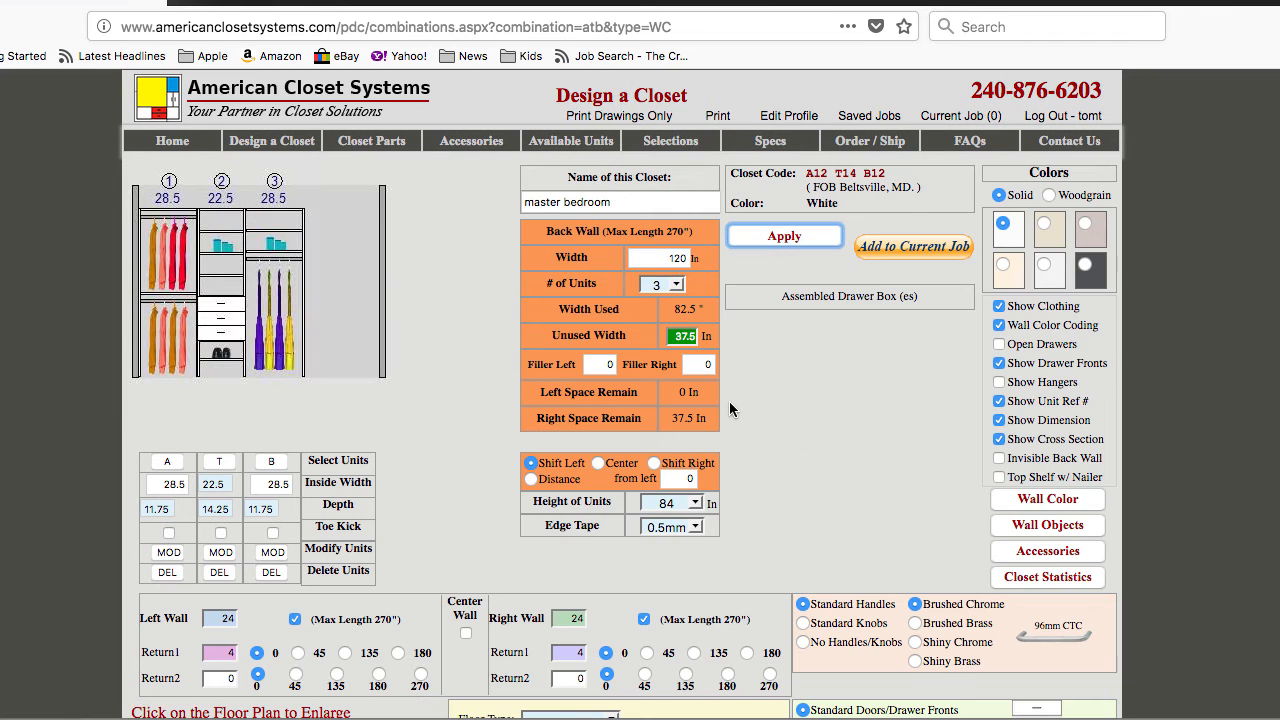
click(677, 287)
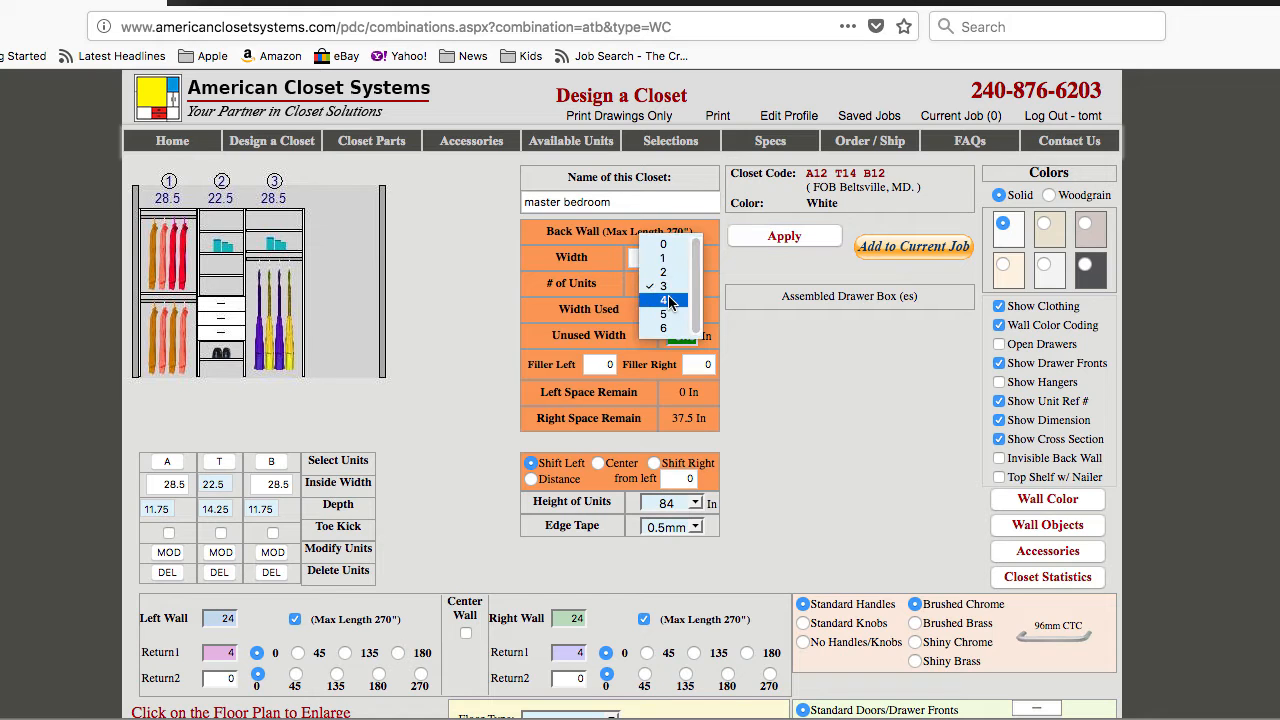
click(669, 304)
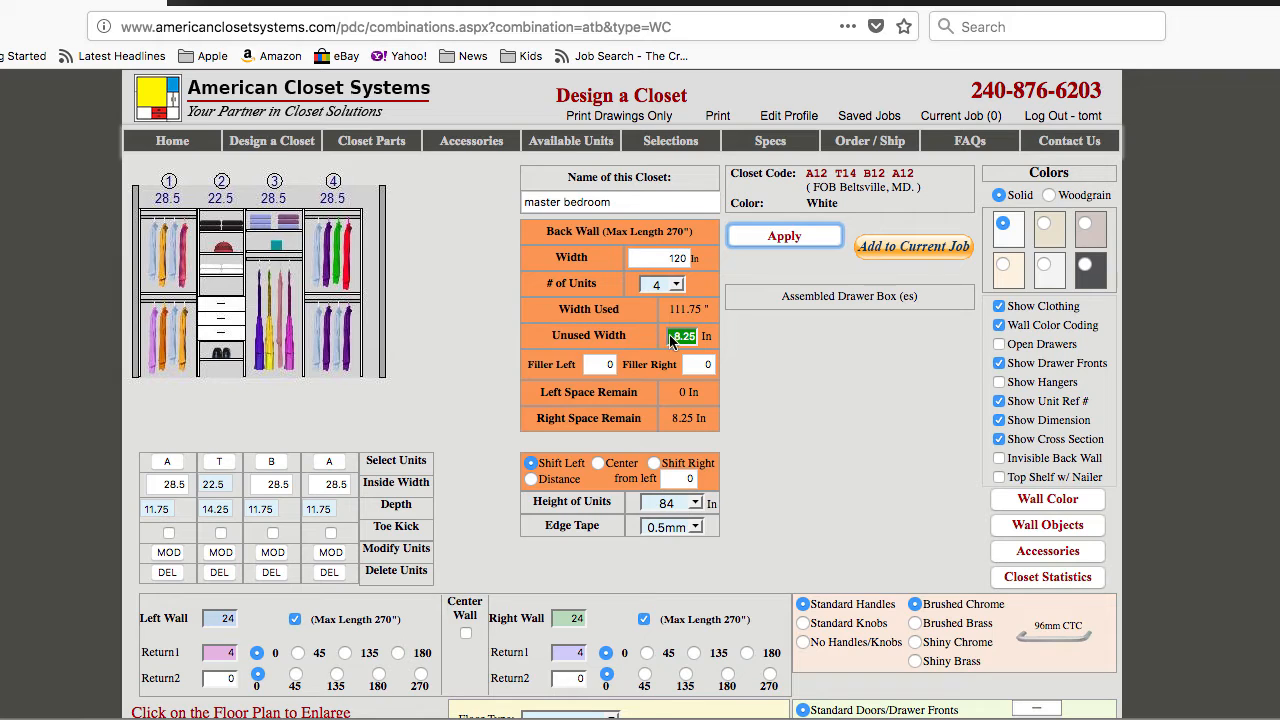
drag(620, 340, 556, 341)
click(472, 338)
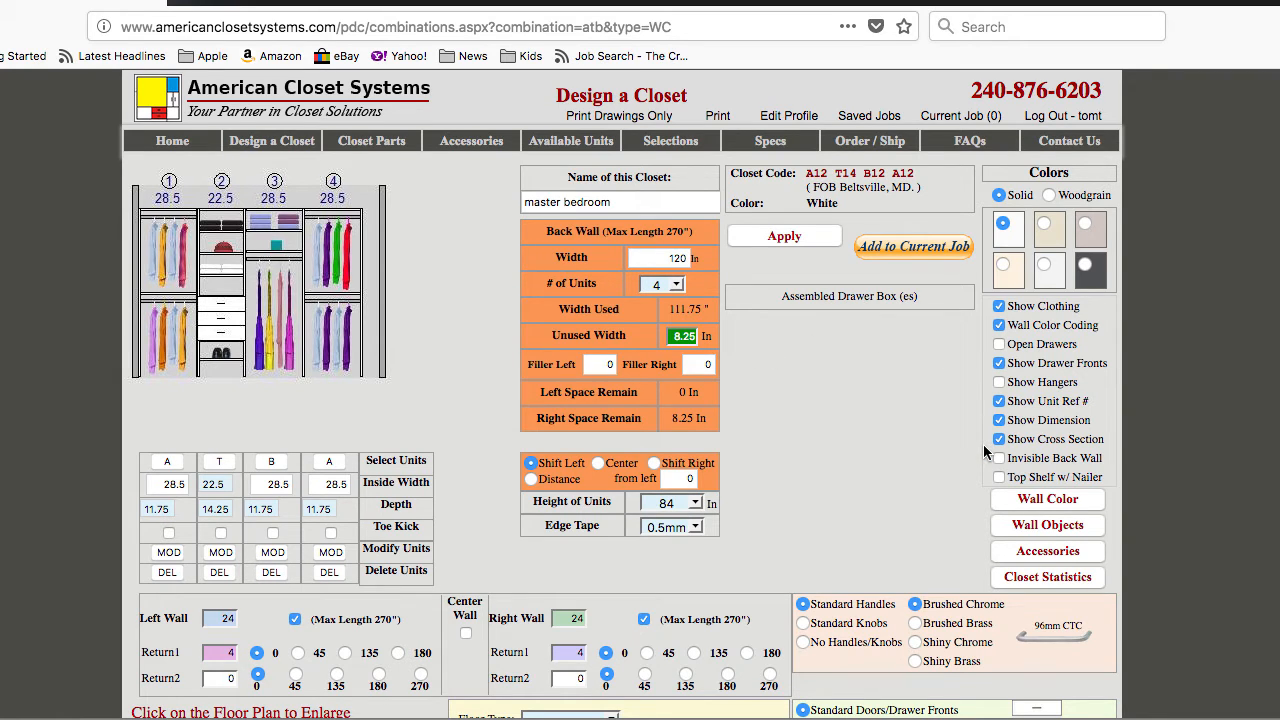
Hide the clothing in the closet drawing and add a toe kick to unit 2.
click(998, 306)
click(800, 243)
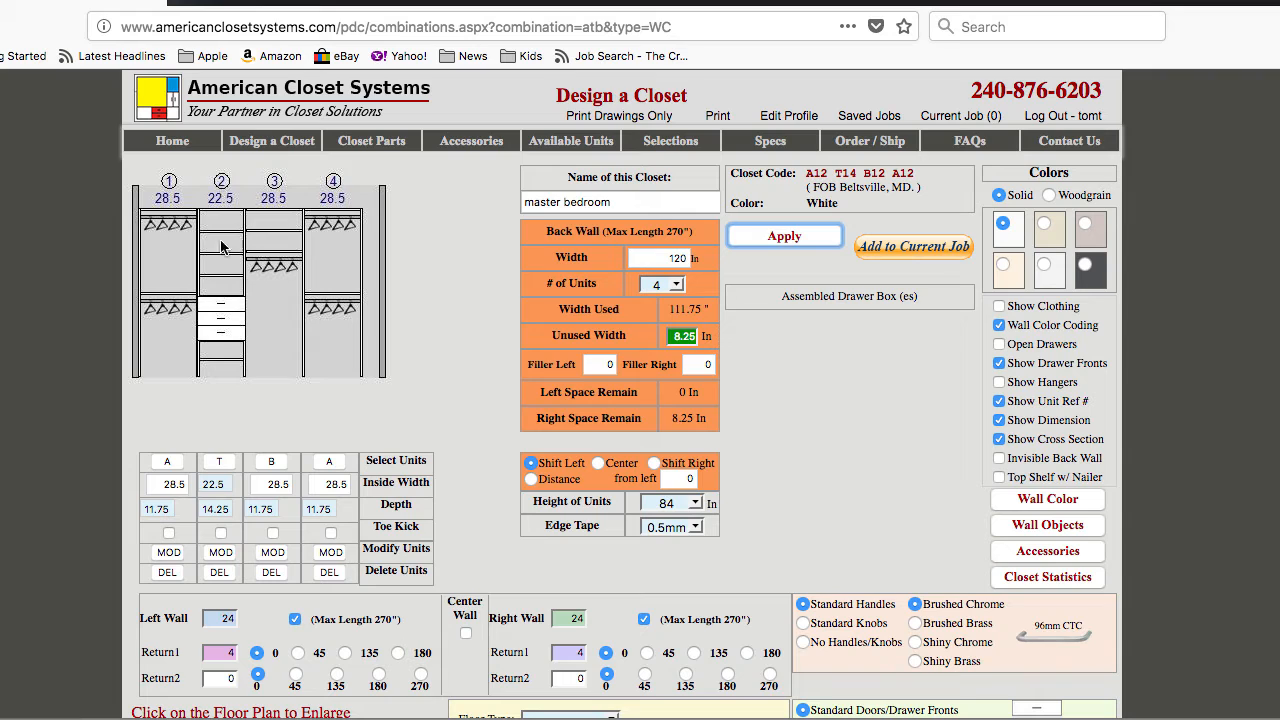
click(221, 534)
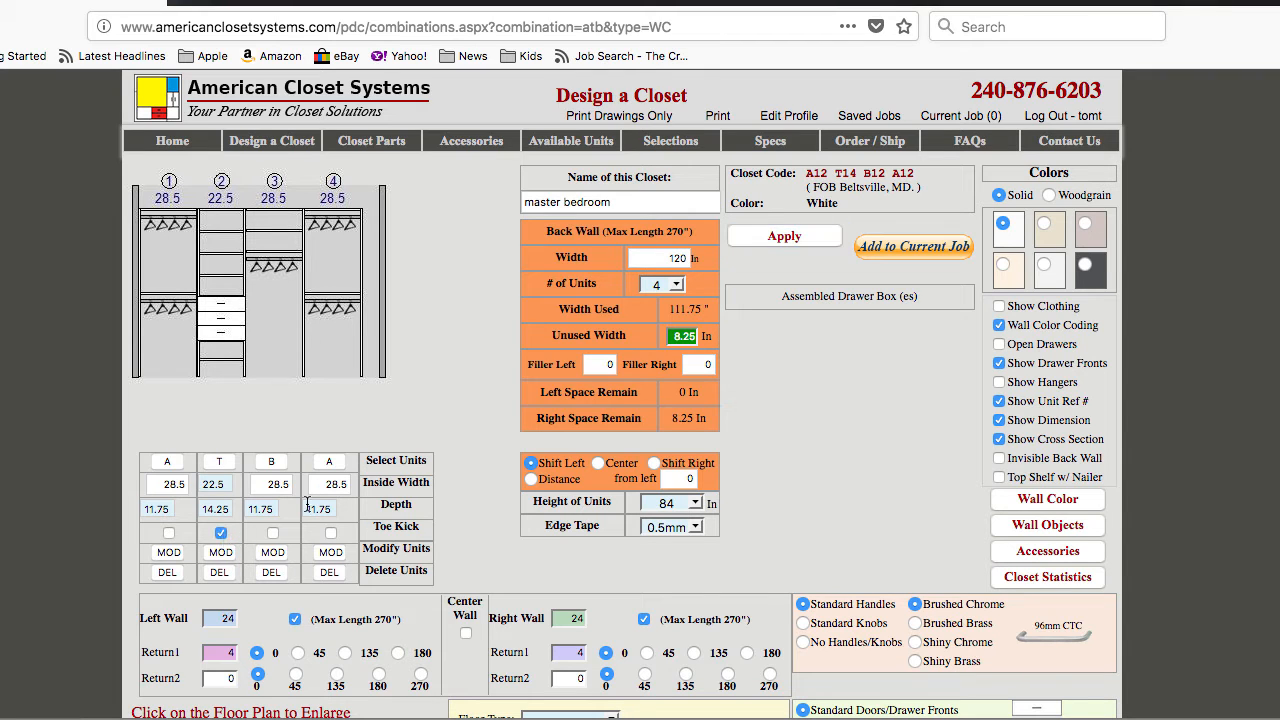
click(785, 238)
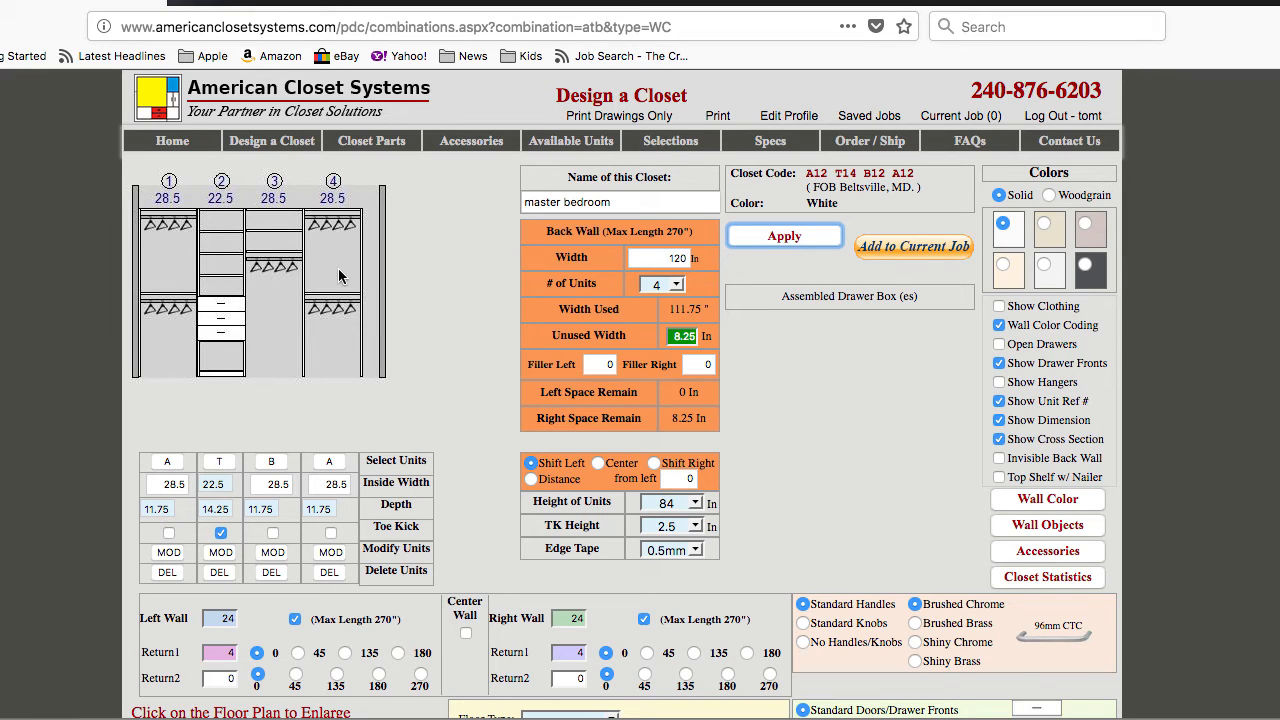
Change unit 4 to unit type D and set its inside width to 32 inches.
click(331, 462)
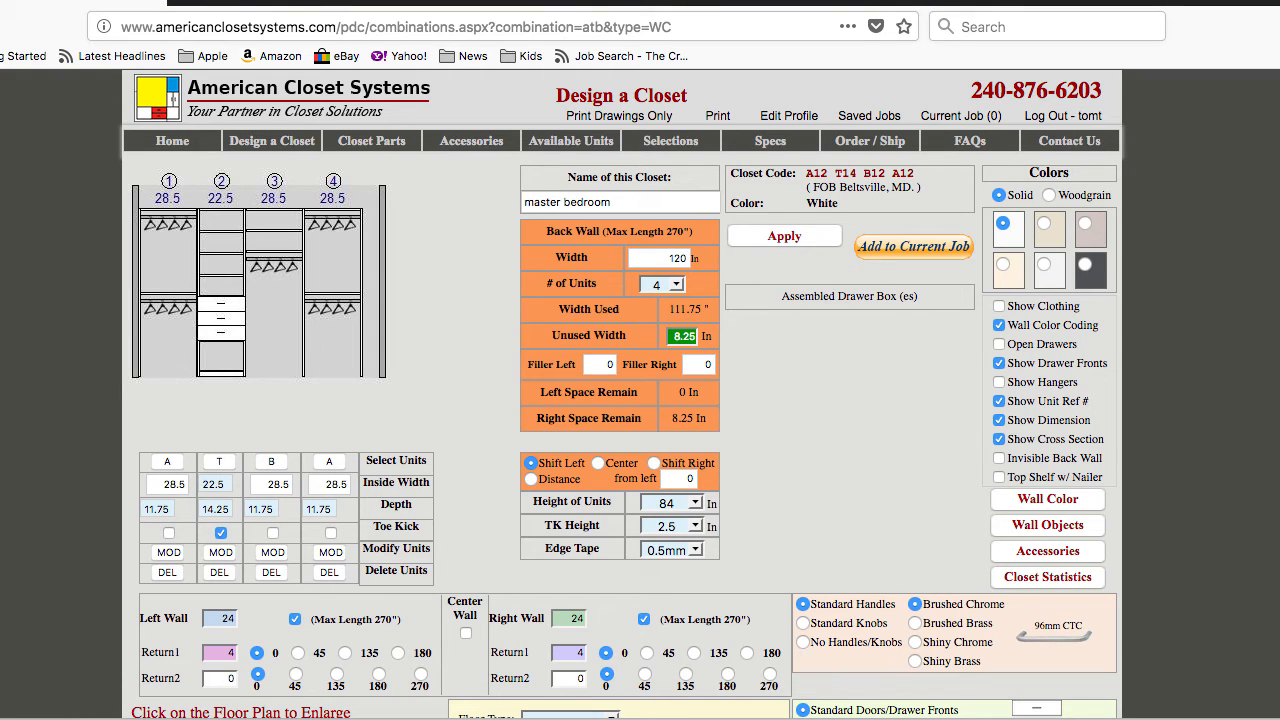
drag(1279, 10, 895, 49)
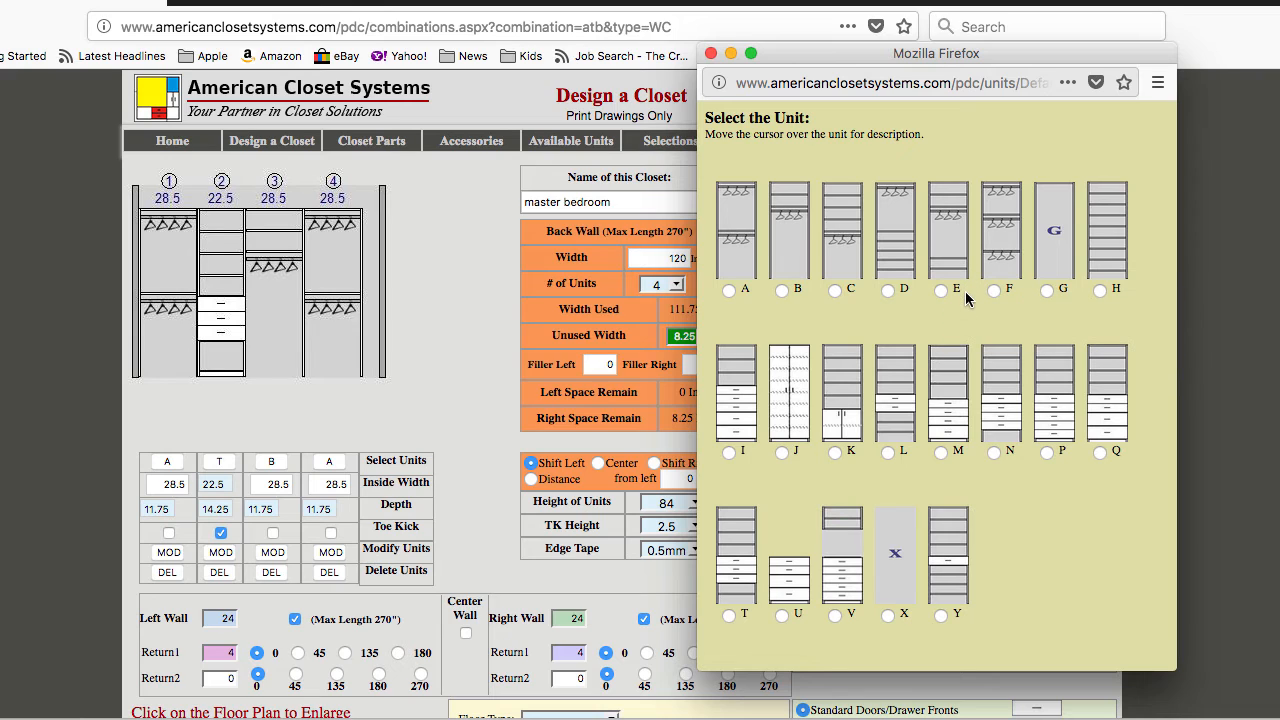
click(888, 290)
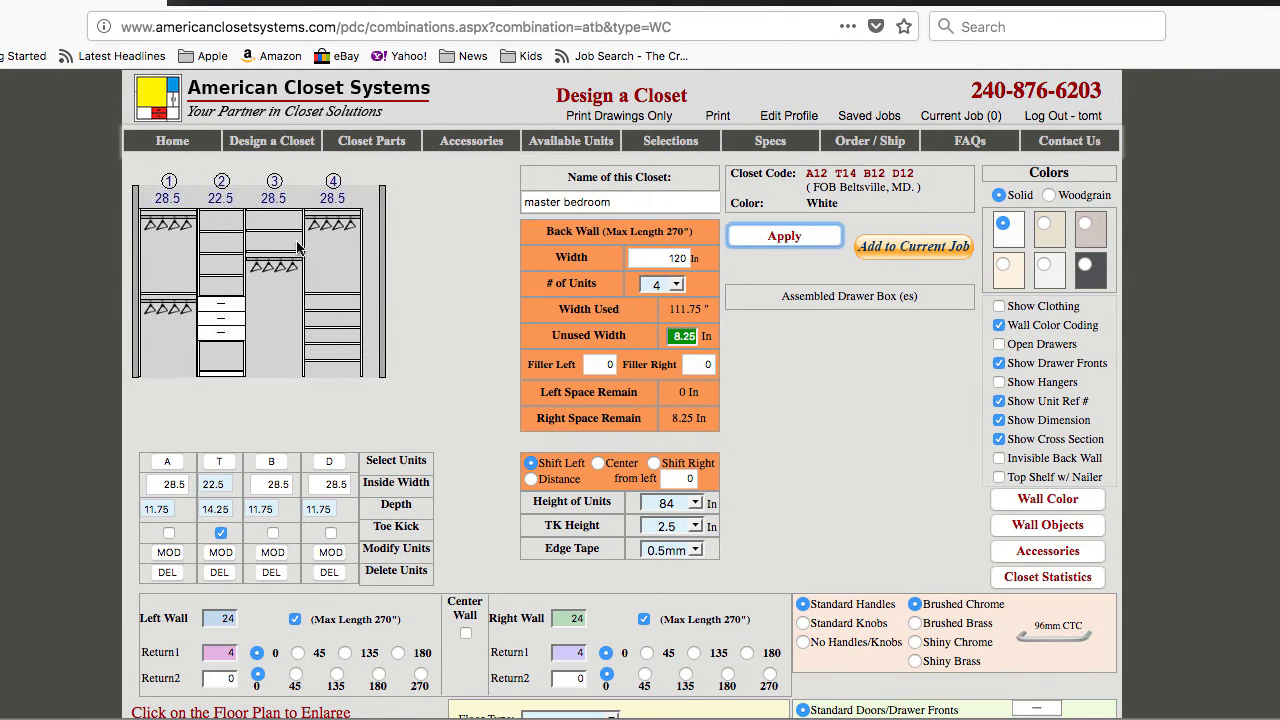
click(325, 490)
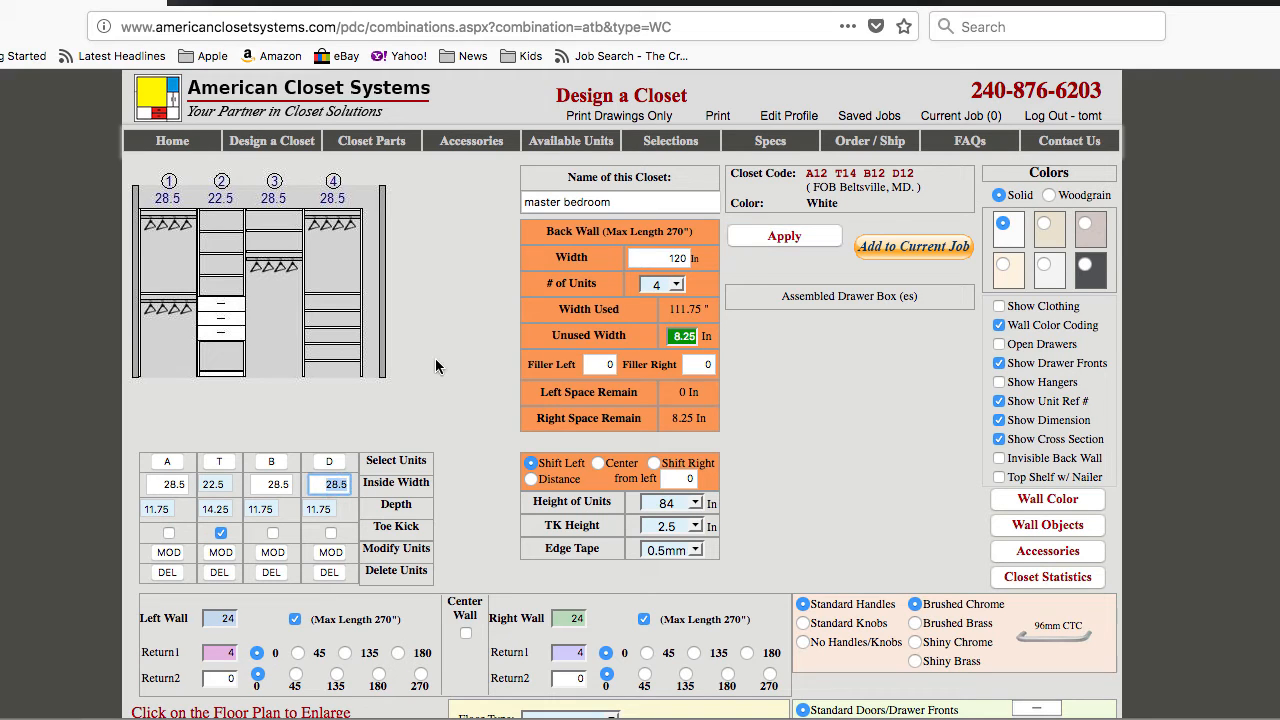
text(32)
click(783, 237)
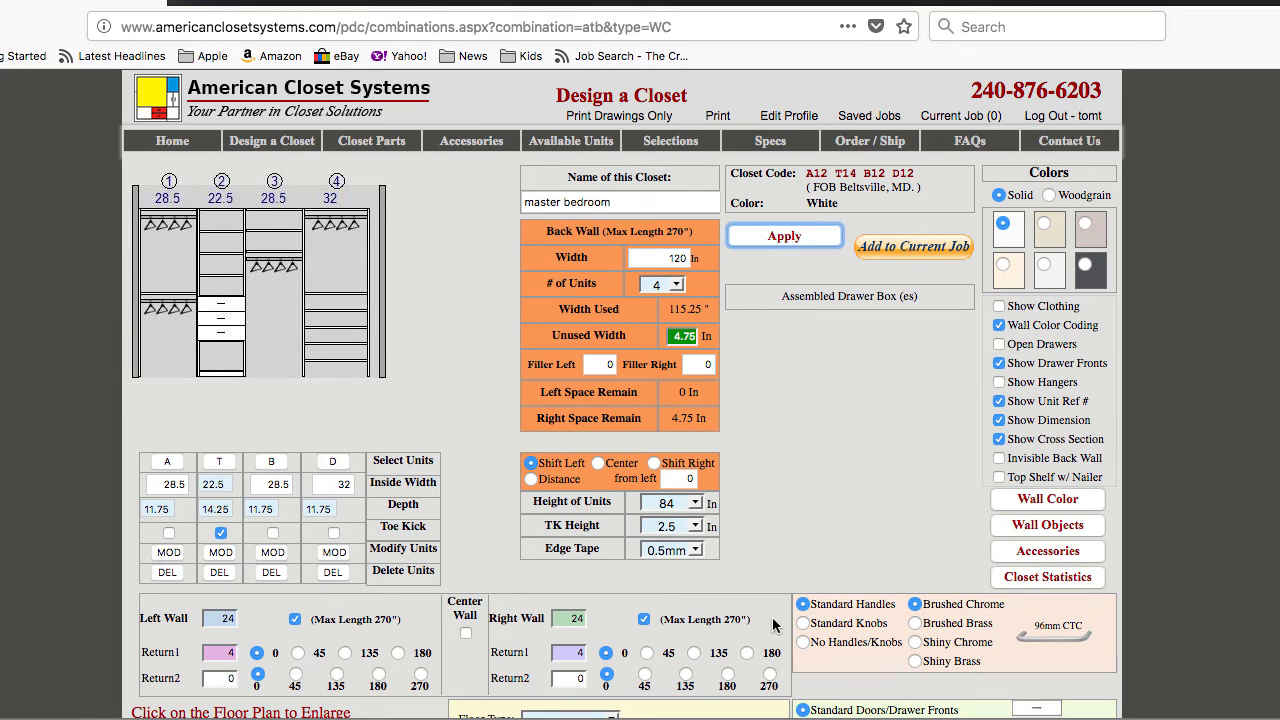
Add the master bedroom closet design to the current job and save its changes to the job.
scroll(850, 484, down, 2)
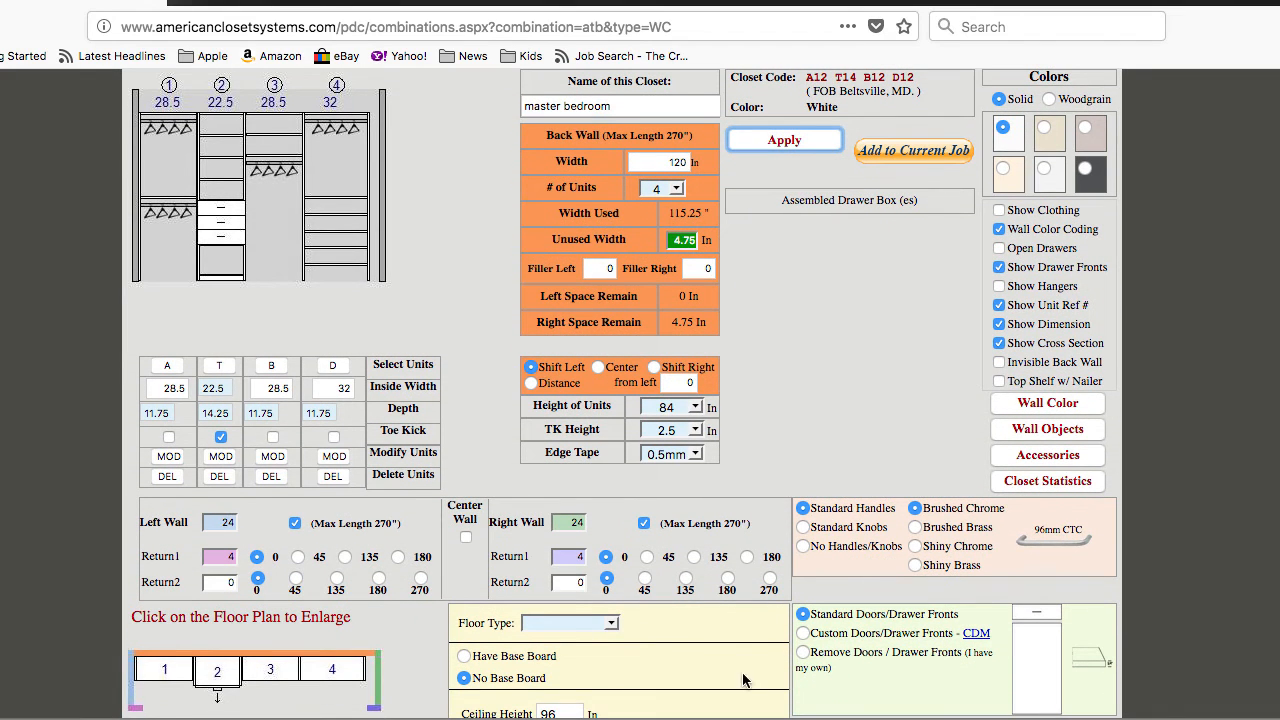
scroll(746, 436, down, 1)
scroll(746, 440, down, 2)
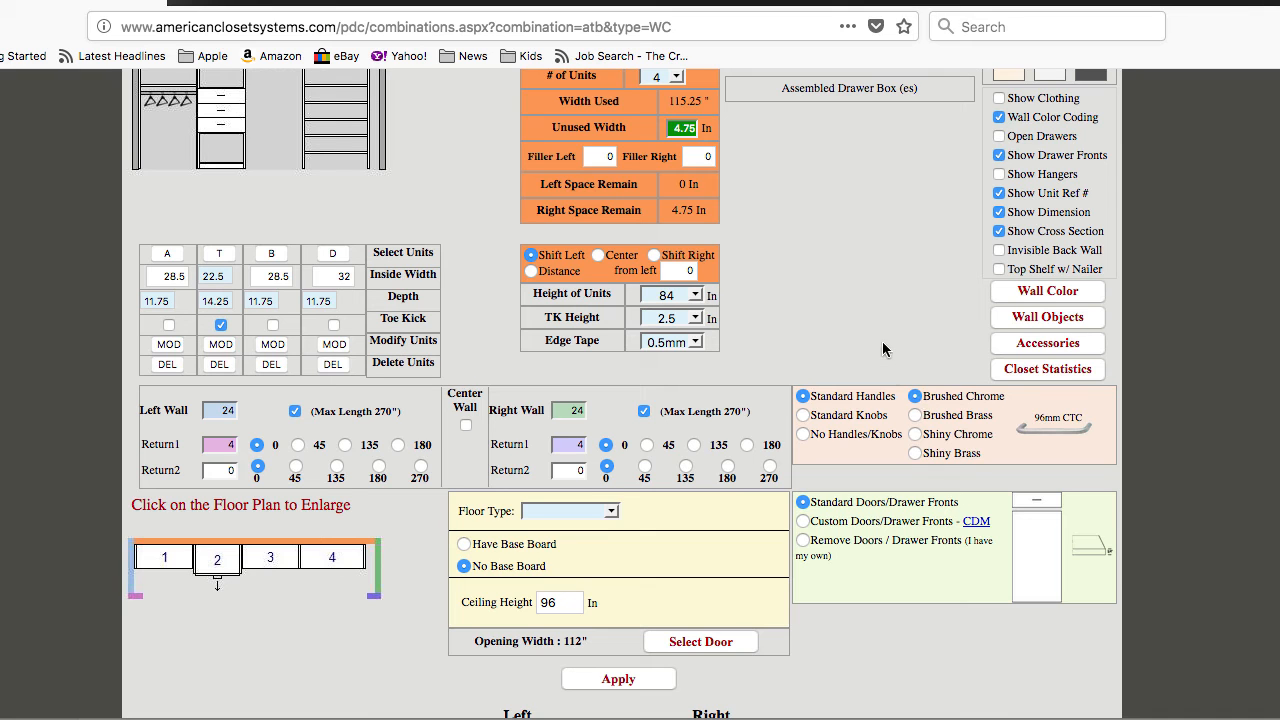
scroll(884, 349, up, 3)
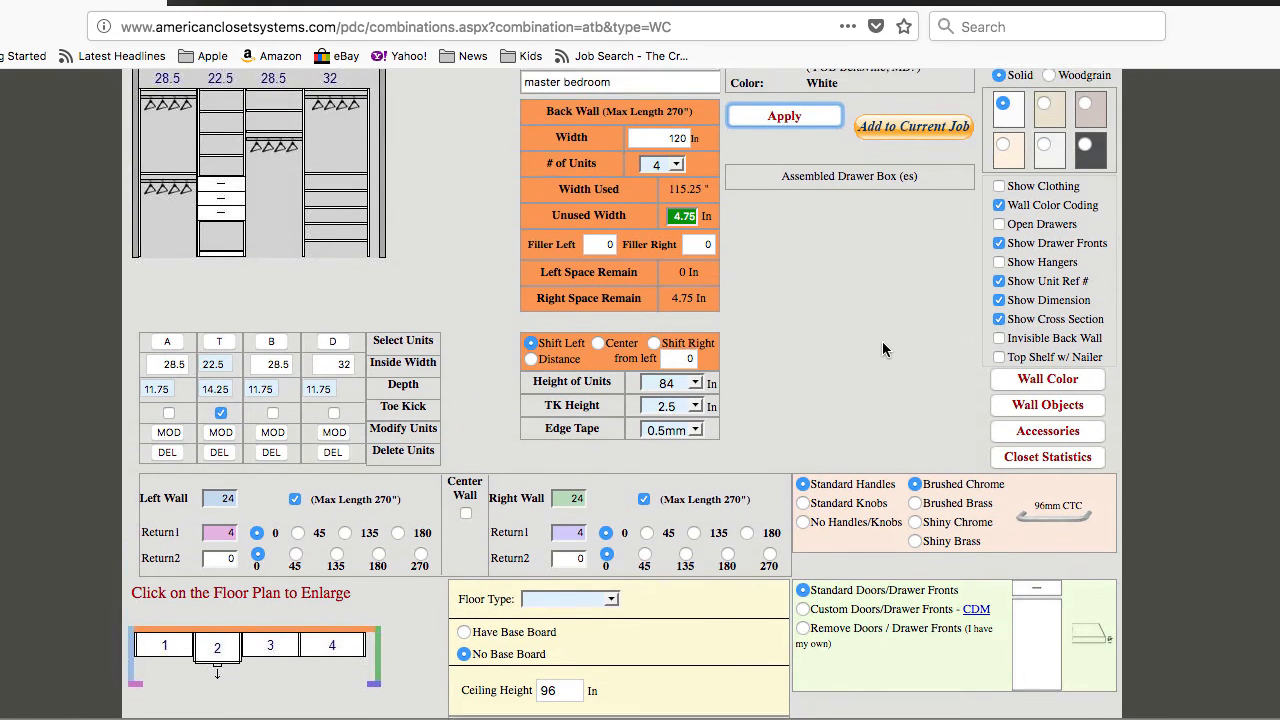
scroll(882, 349, up, 2)
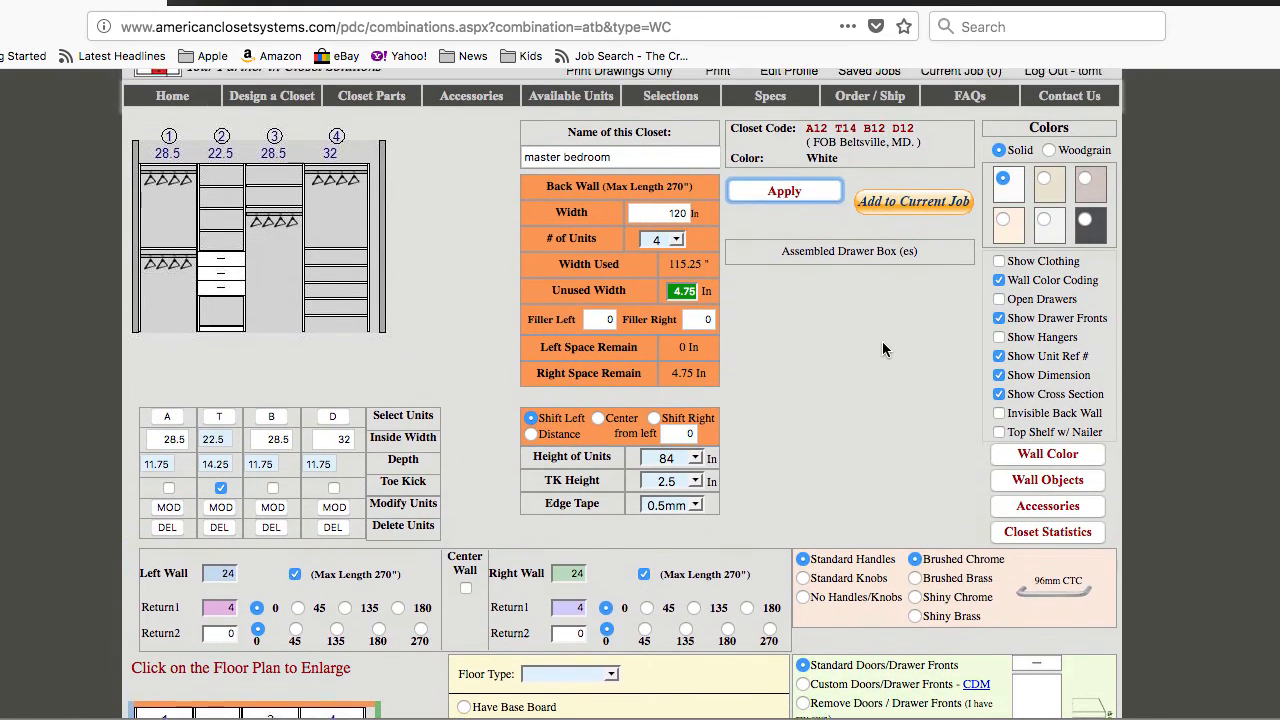
scroll(882, 349, up, 1)
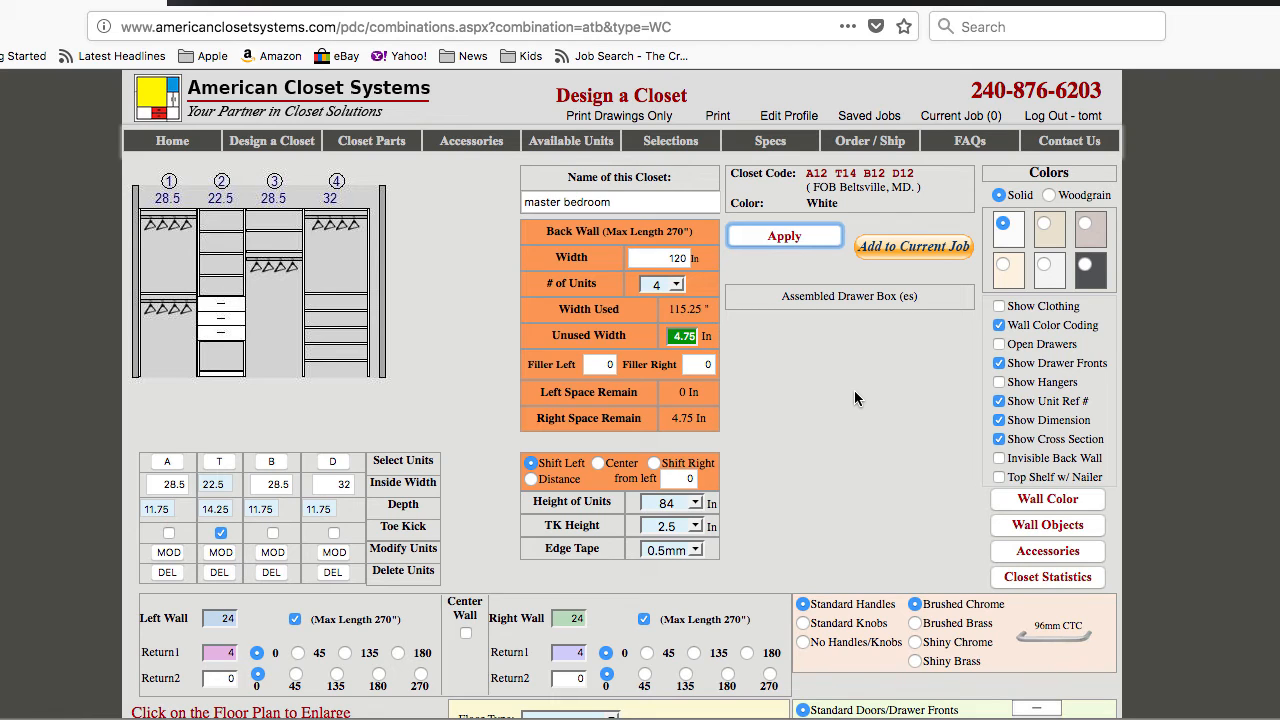
click(788, 236)
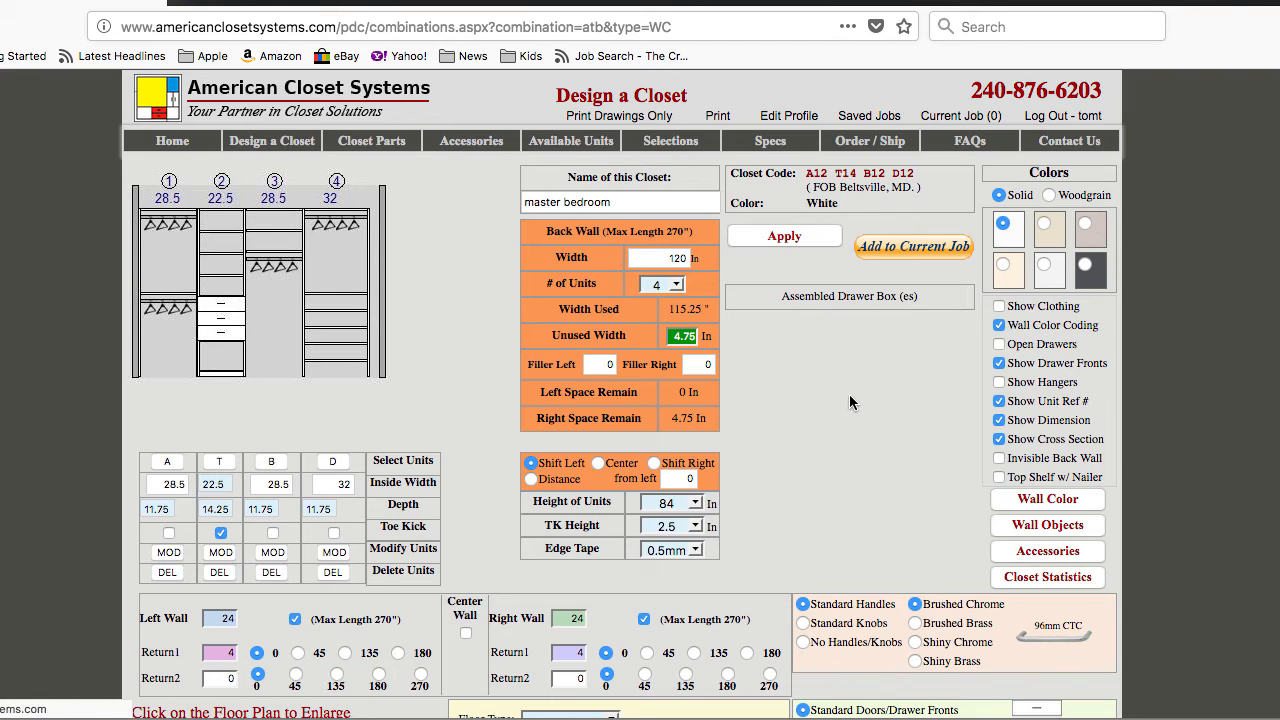
click(905, 246)
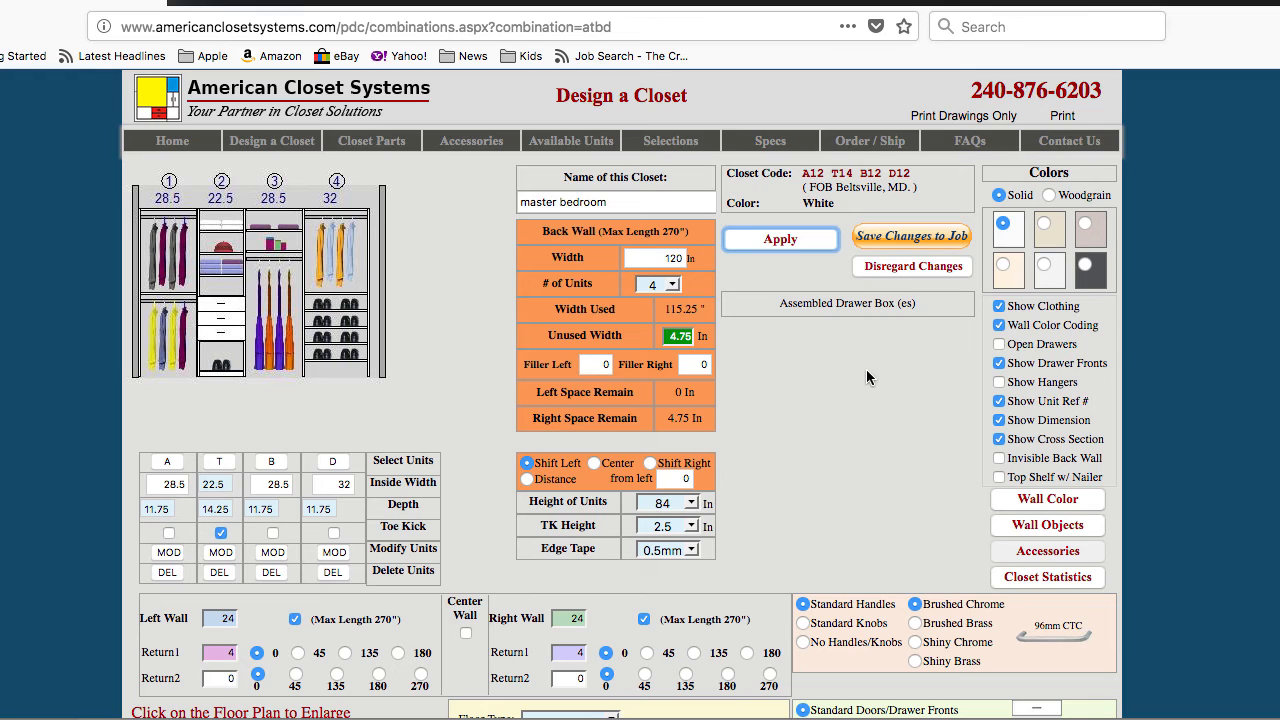
click(902, 235)
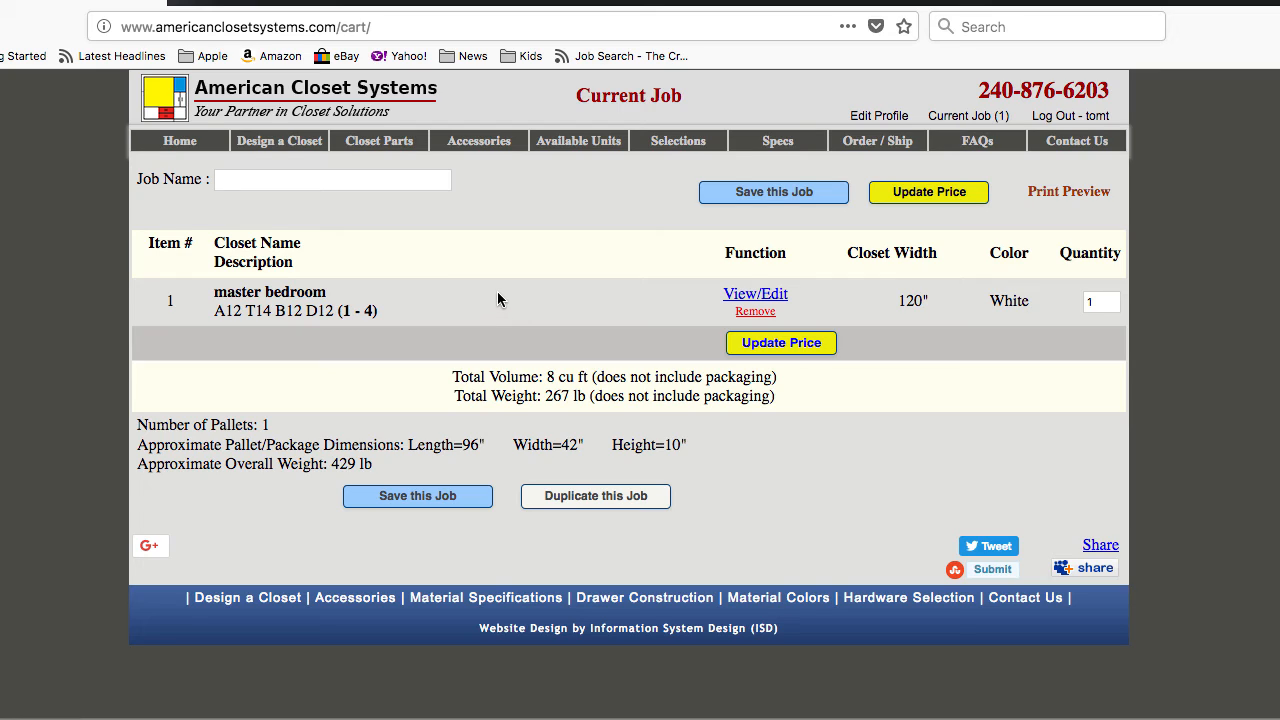
Enter the customer's title and surname as the job name and try to save the job.
click(315, 183)
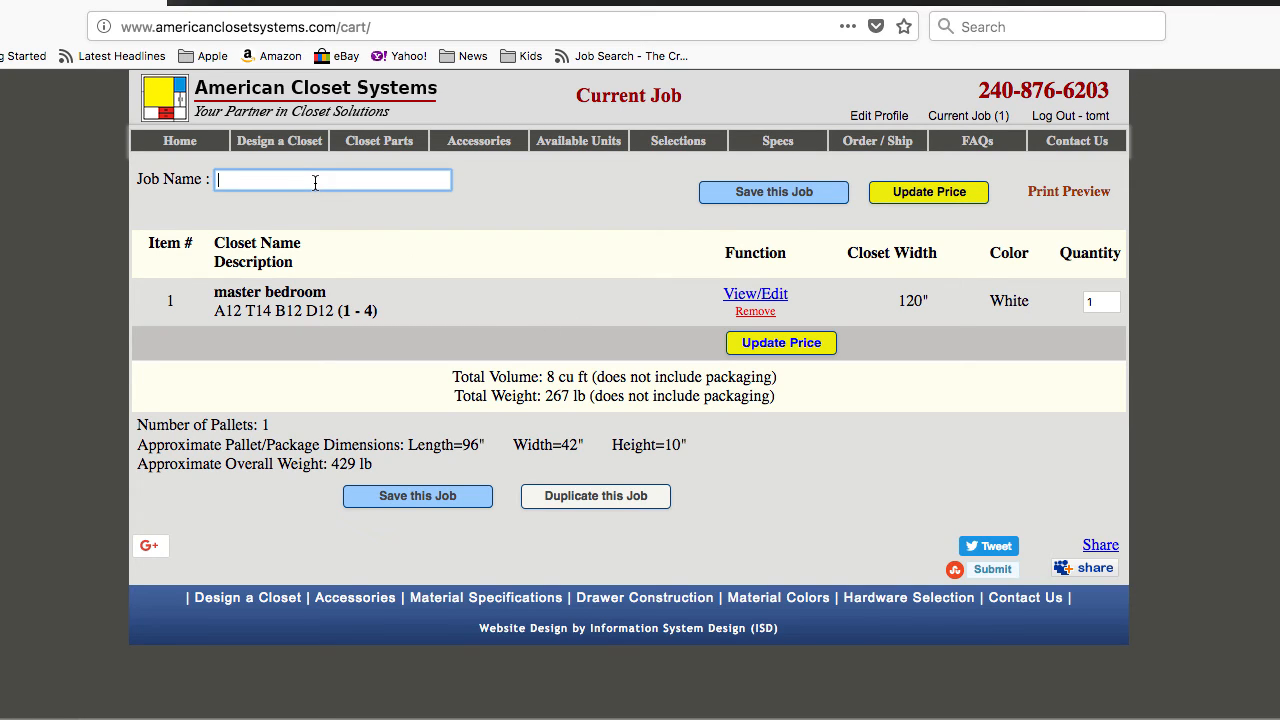
text(Mr. Jones)
click(786, 197)
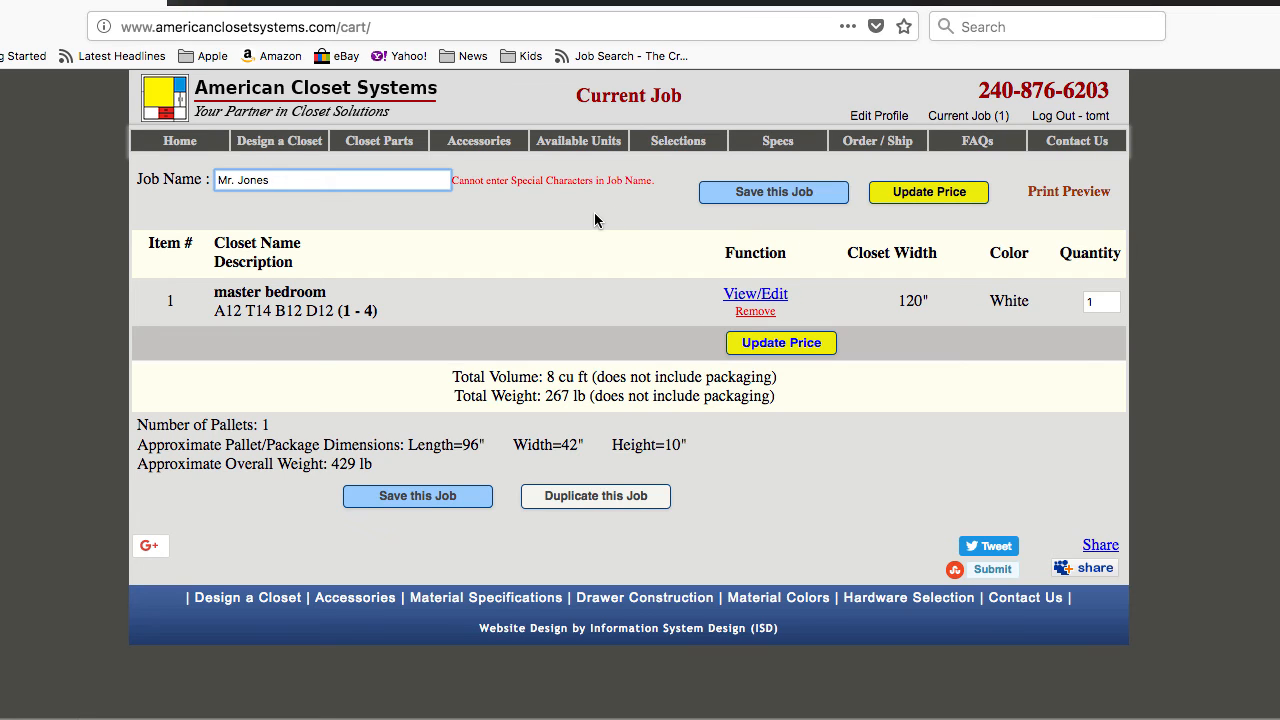
Remove the period from the job name and save the current job, confirming the save.
click(238, 182)
key(BackSpace)
click(600, 217)
click(727, 201)
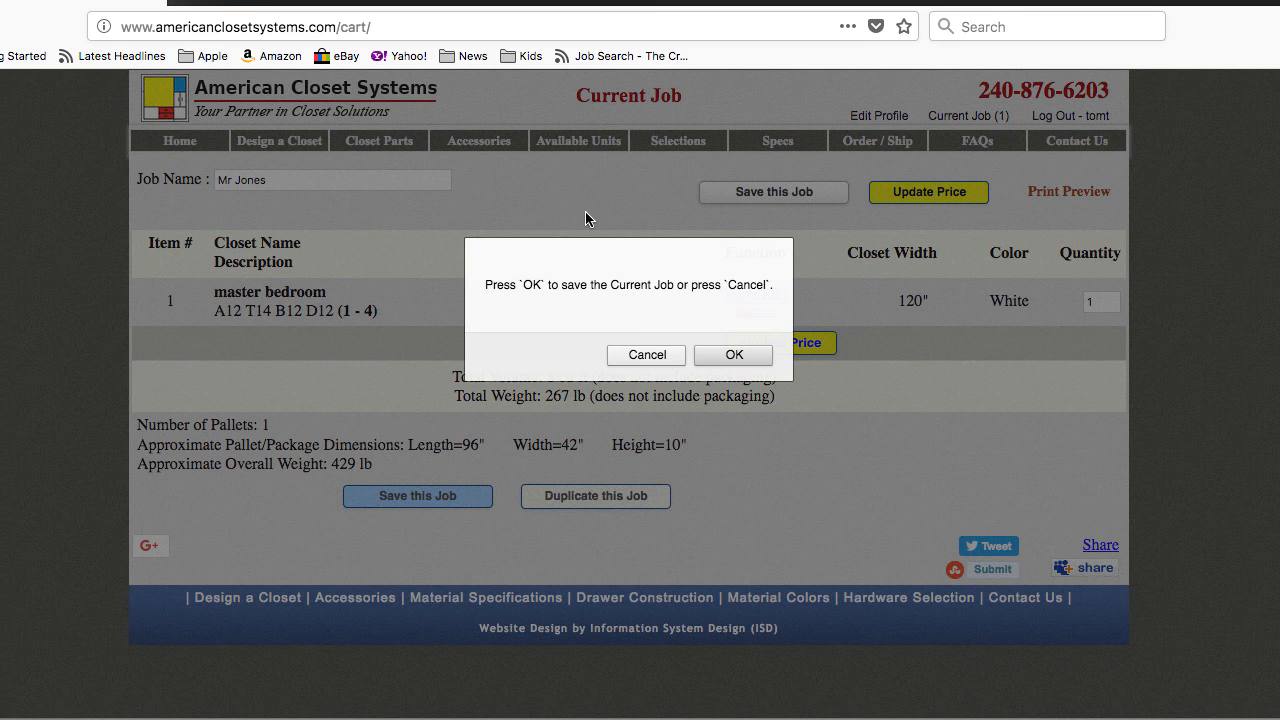
click(710, 355)
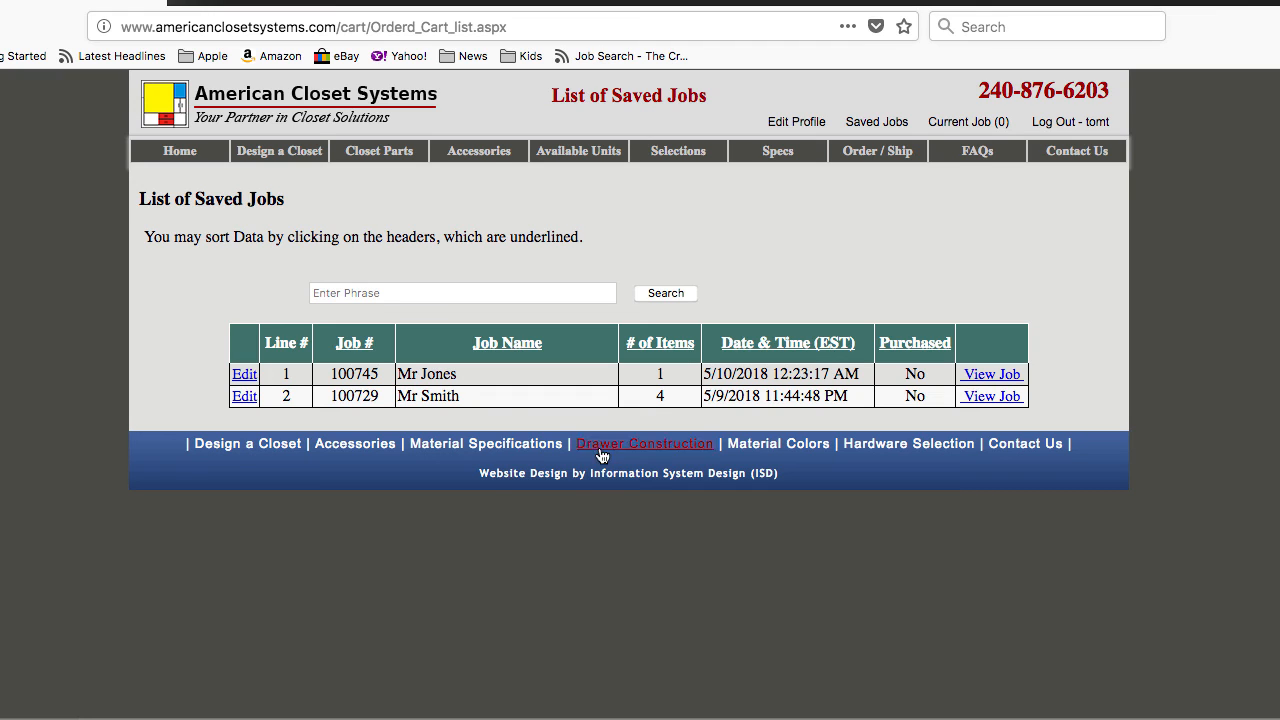
View the items of the second job in the list of saved jobs.
click(980, 398)
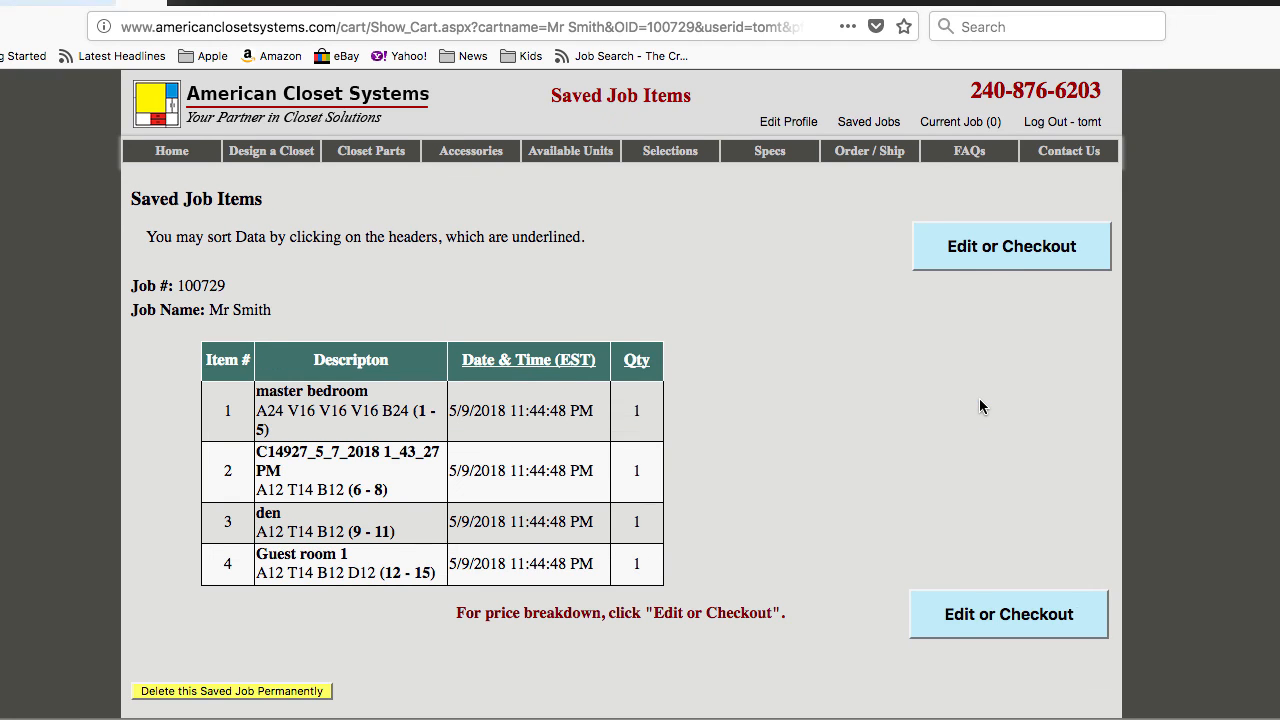